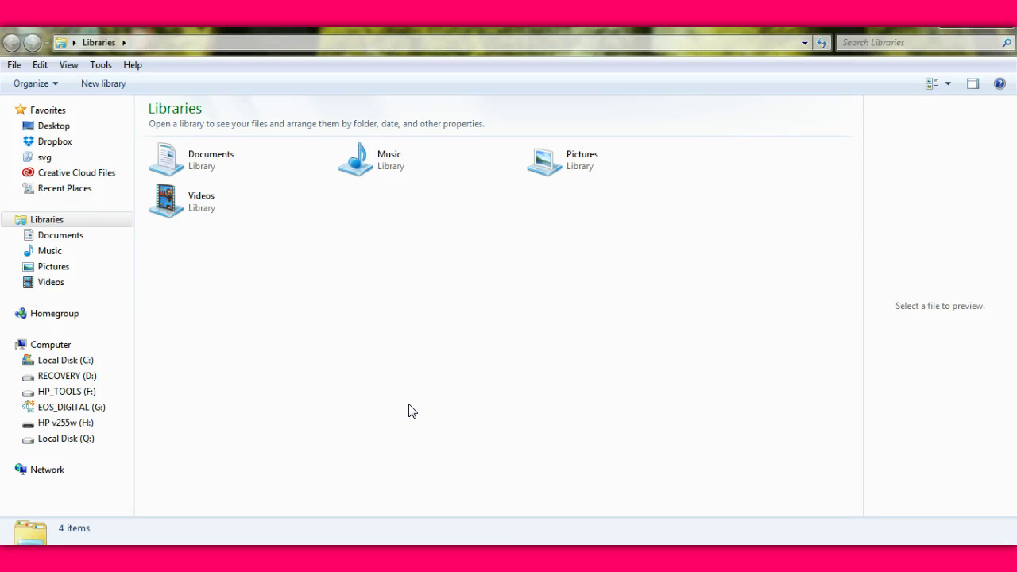
pyautogui.click(506, 486)
pyautogui.click(497, 470)
pyautogui.click(455, 423)
pyautogui.click(425, 401)
pyautogui.click(221, 265)
# Open the Documents library and go into its Downloads shortcut folder.
pyautogui.click(181, 162)
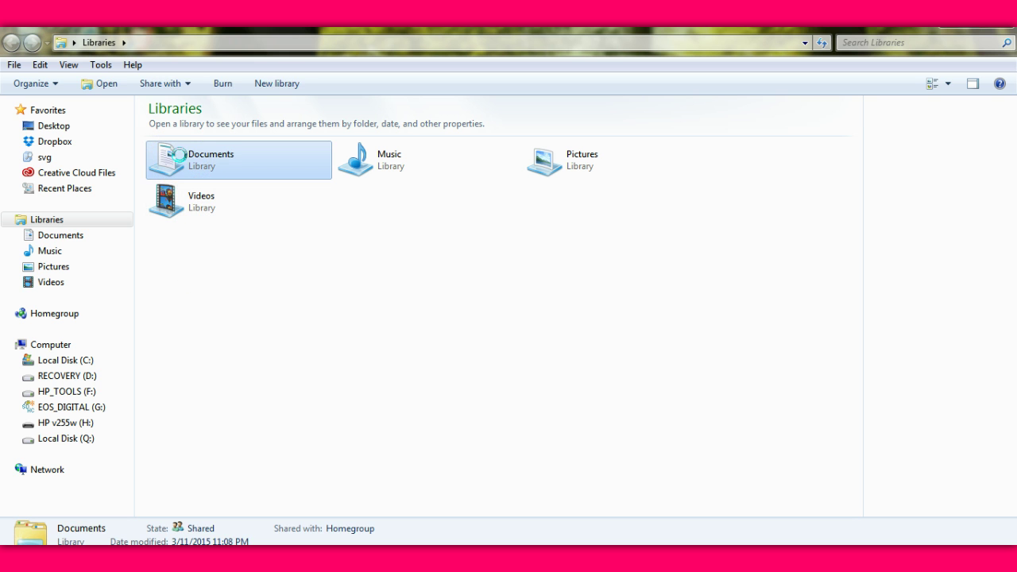
pyautogui.doubleClick(179, 155)
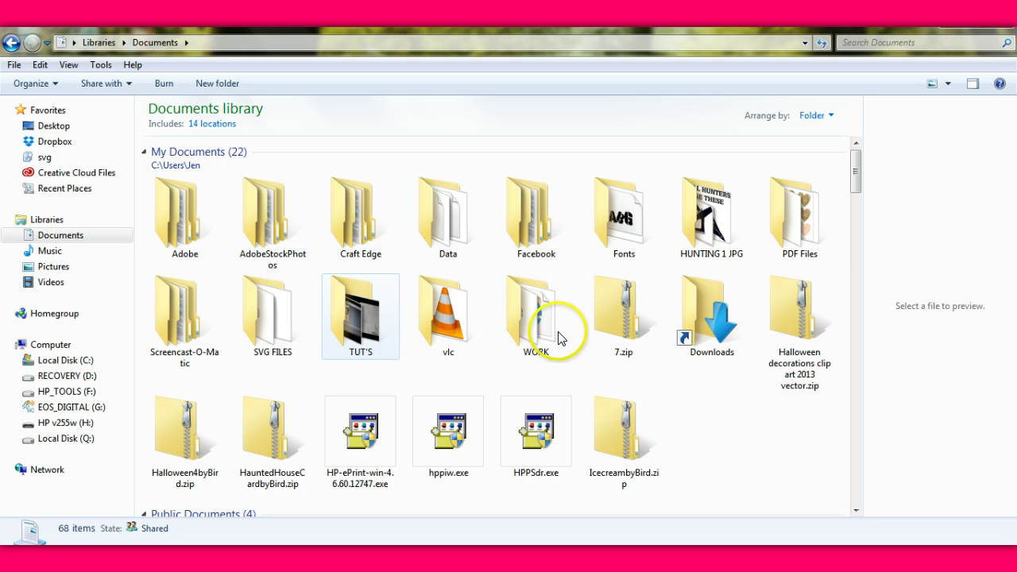
pyautogui.moveTo(525, 306)
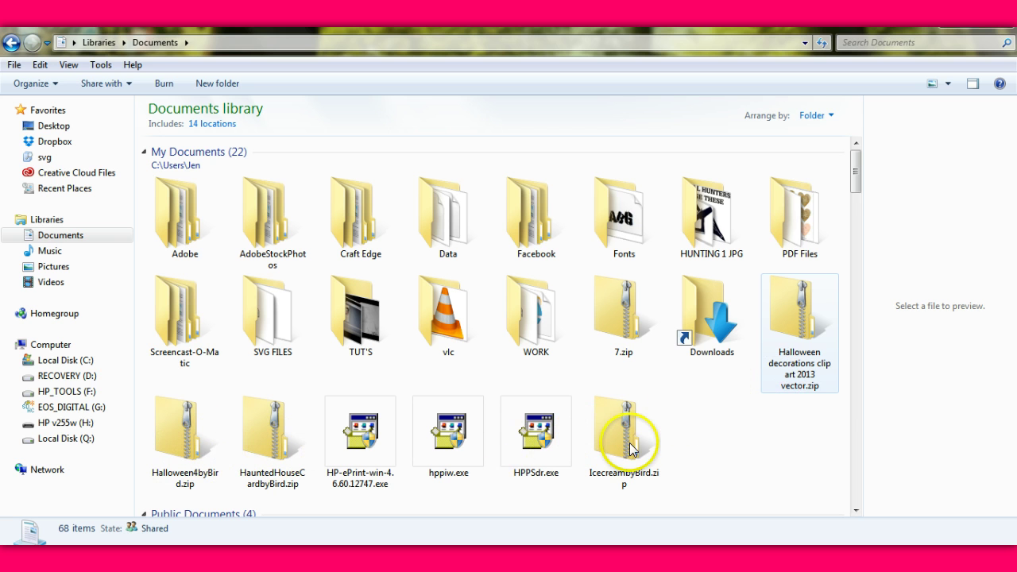
pyautogui.click(717, 337)
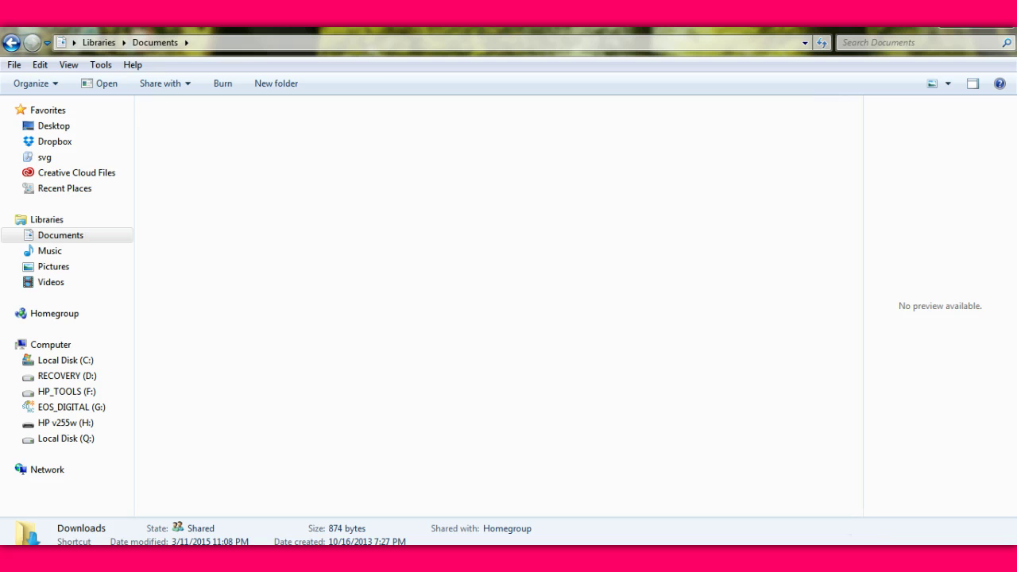
pyautogui.click(743, 422)
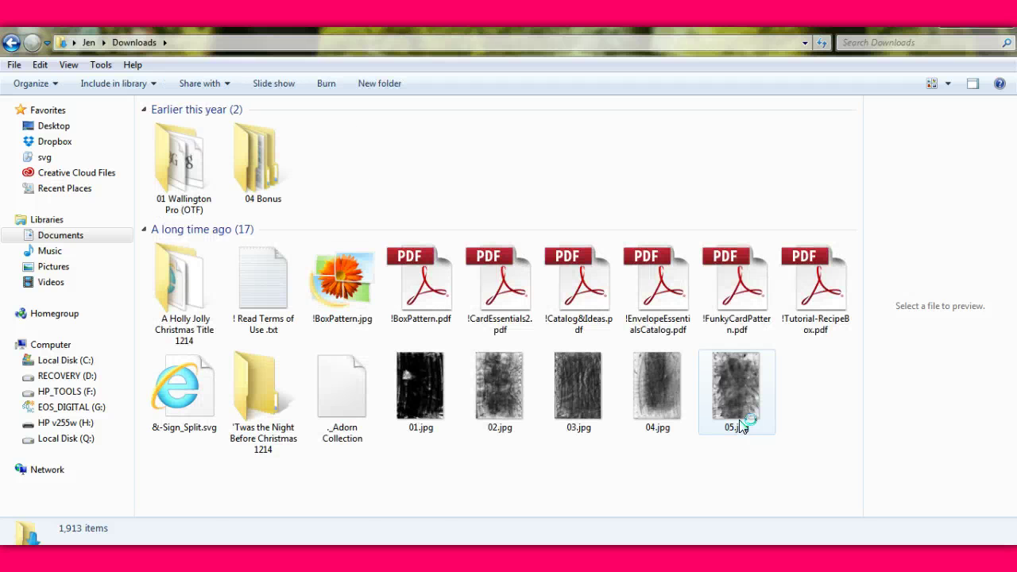
# Extract birthday-balloons-04-12-15.zip in Downloads into its own birthday-balloons-04-12-15 folder.
pyautogui.click(527, 141)
pyautogui.click(386, 150)
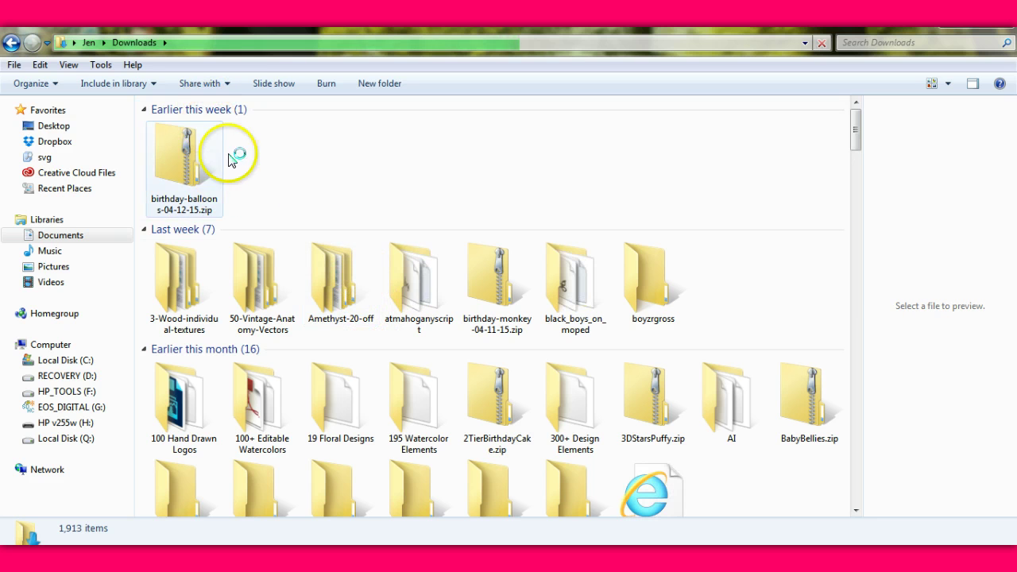
pyautogui.moveTo(185, 154)
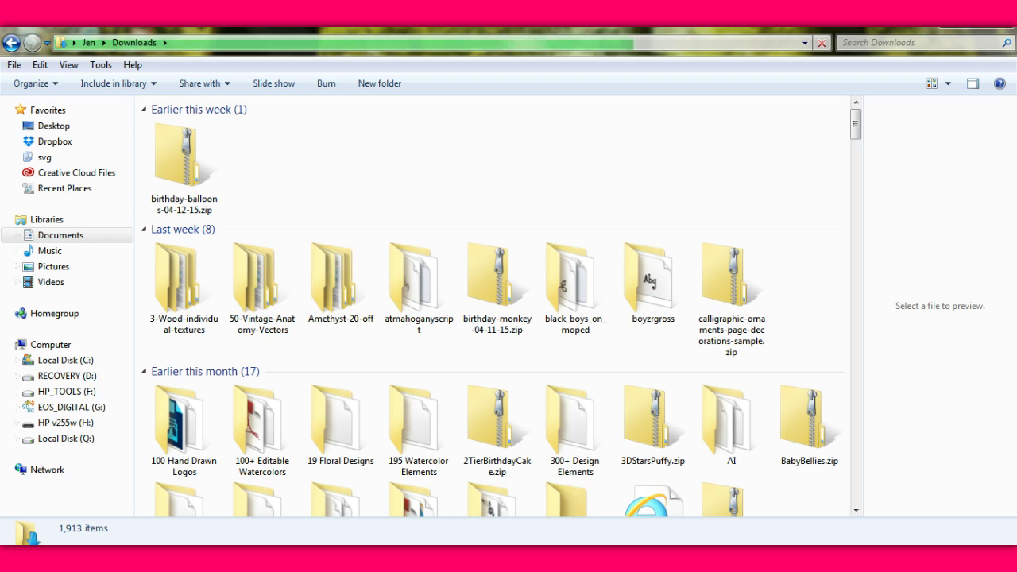
pyautogui.click(189, 164)
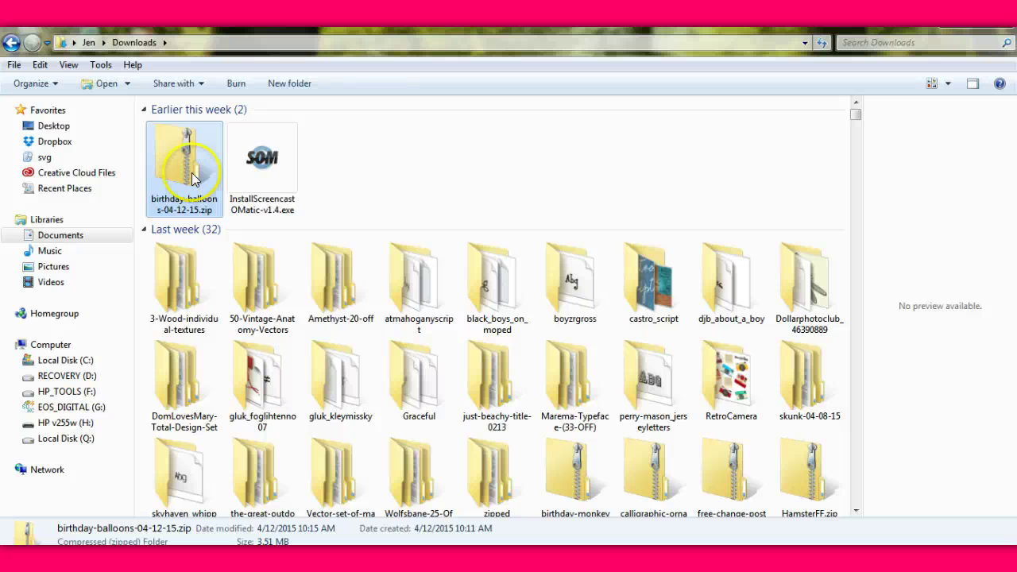
pyautogui.rightClick(192, 135)
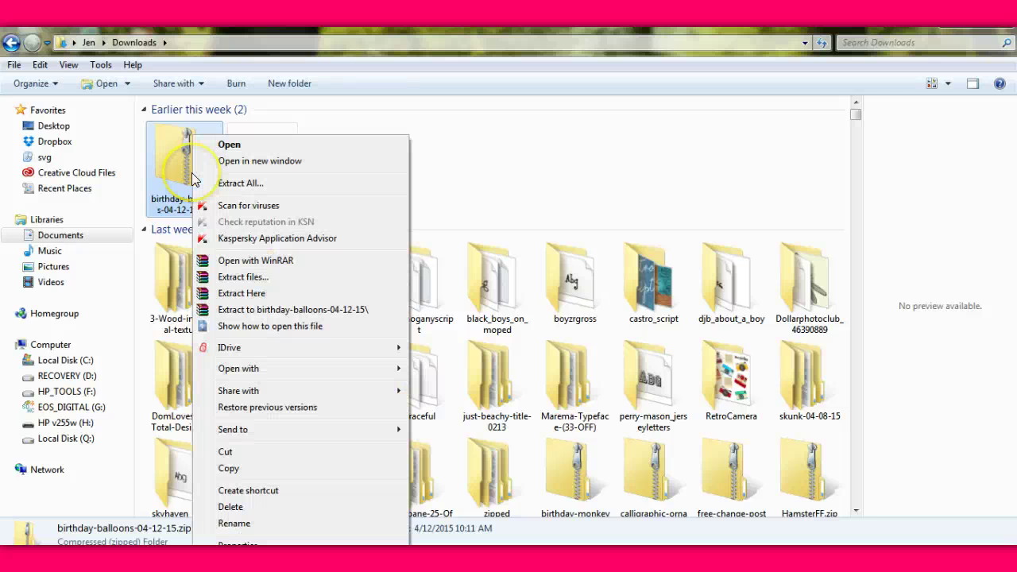
pyautogui.click(277, 313)
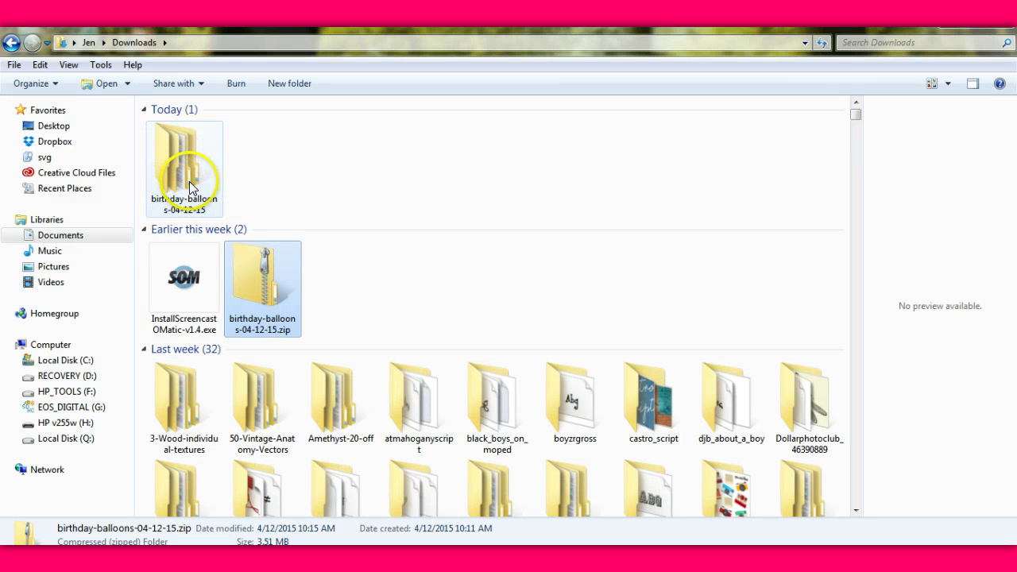
# Delete the original birthday-balloons-04-12-15.zip archive from Downloads, sending it to the Recycle Bin.
pyautogui.rightClick(255, 264)
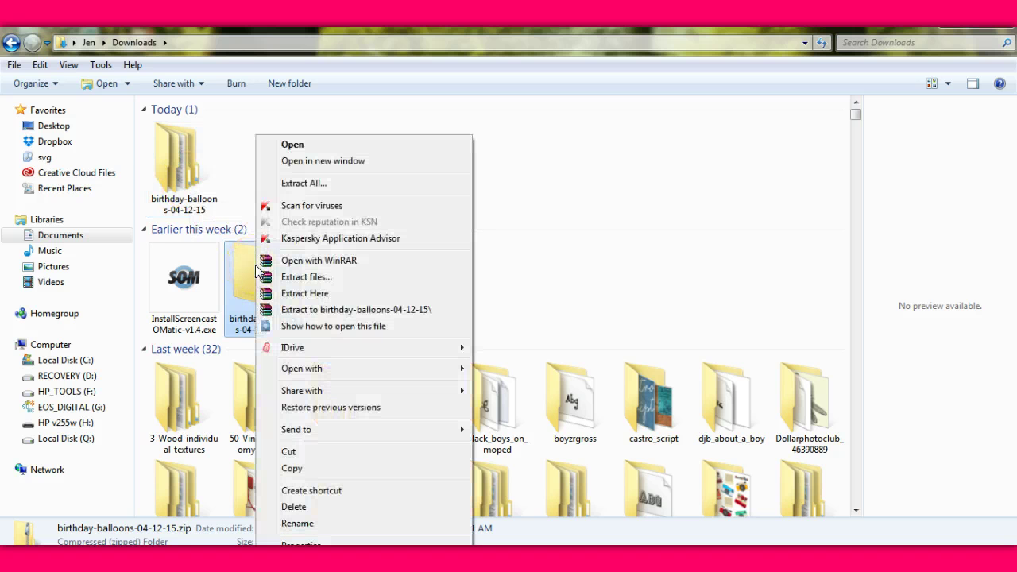
pyautogui.click(324, 506)
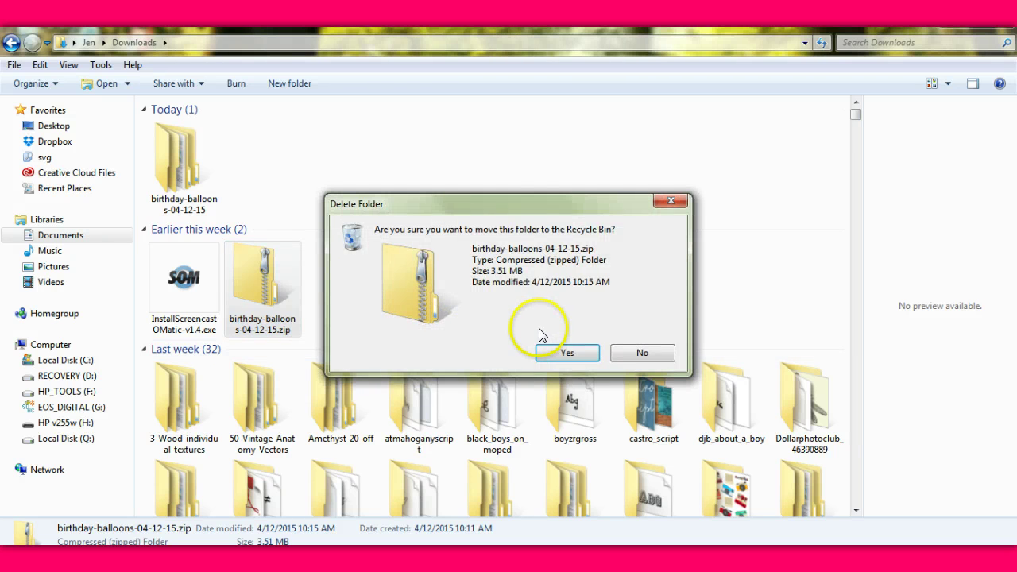
pyautogui.click(569, 357)
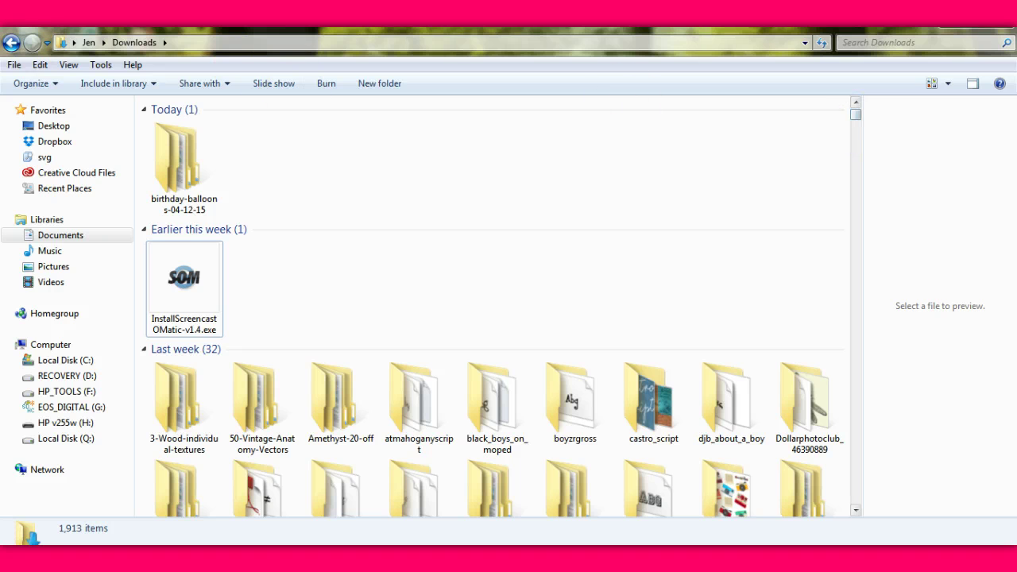
pyautogui.click(67, 67)
pyautogui.moveTo(178, 339)
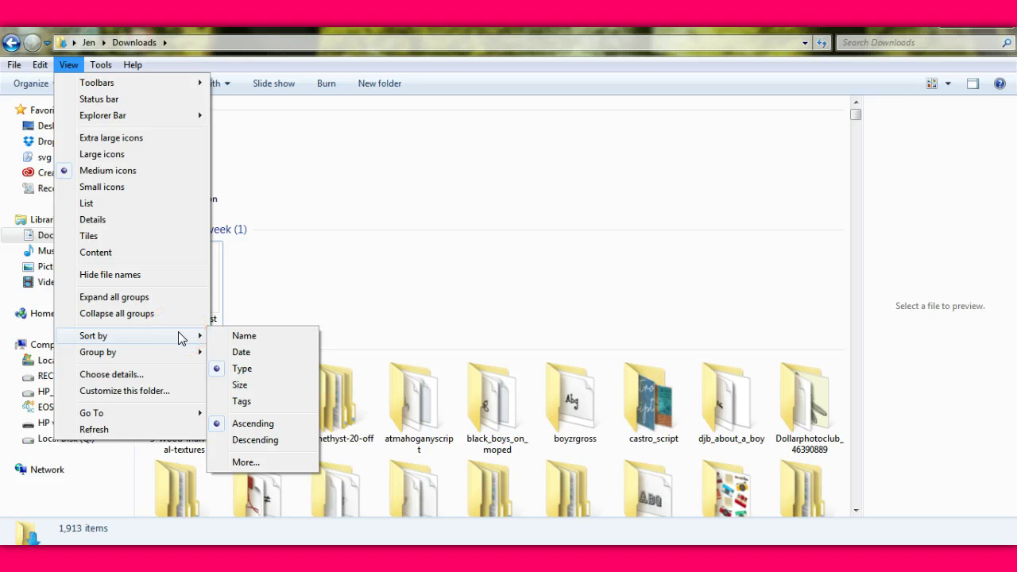
pyautogui.moveTo(194, 358)
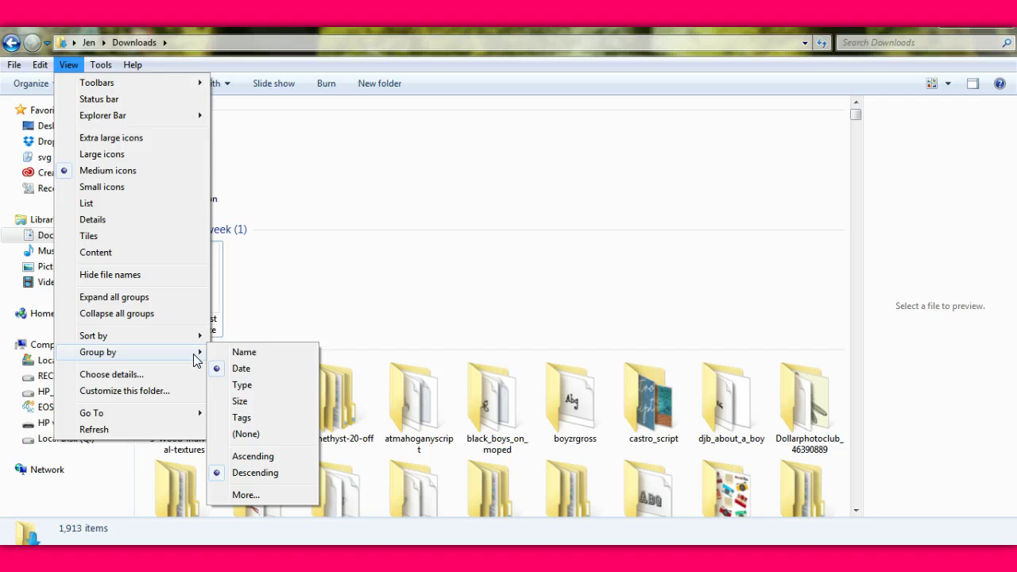
pyautogui.click(857, 116)
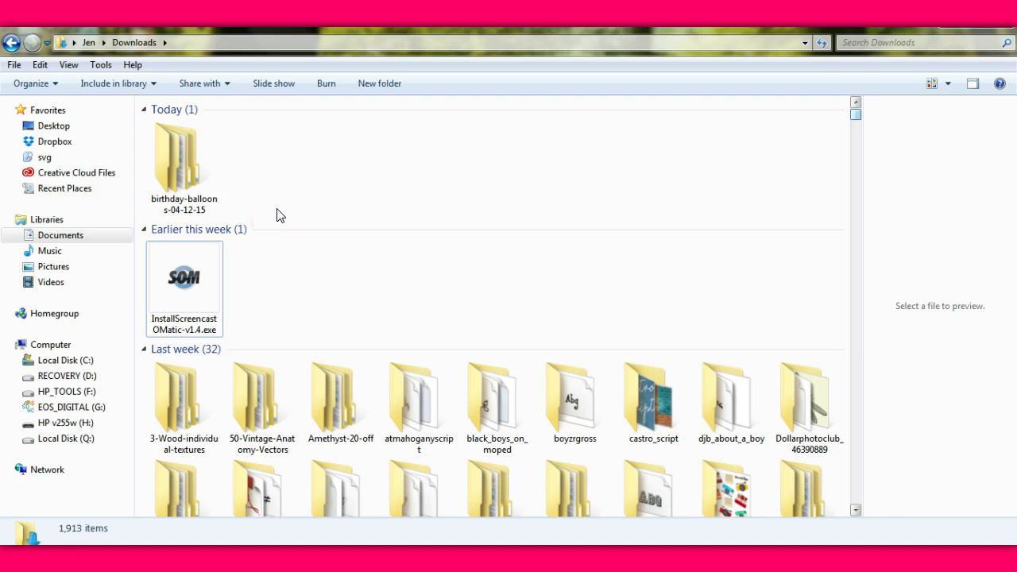
pyautogui.moveTo(856, 116)
pyautogui.mouseDown()
pyautogui.moveTo(857, 127)
pyautogui.moveTo(855, 114)
pyautogui.mouseUp()
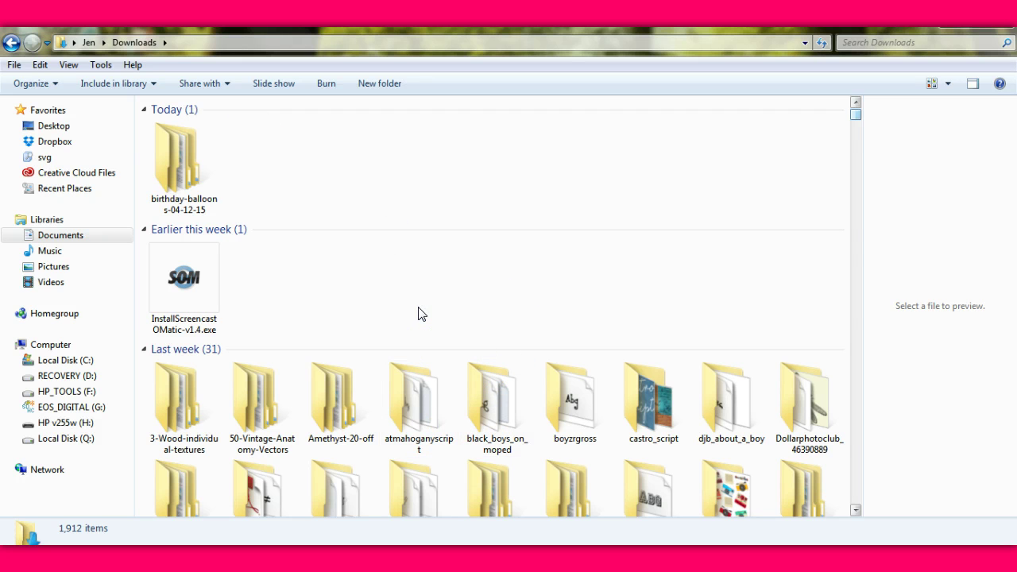
pyautogui.click(158, 155)
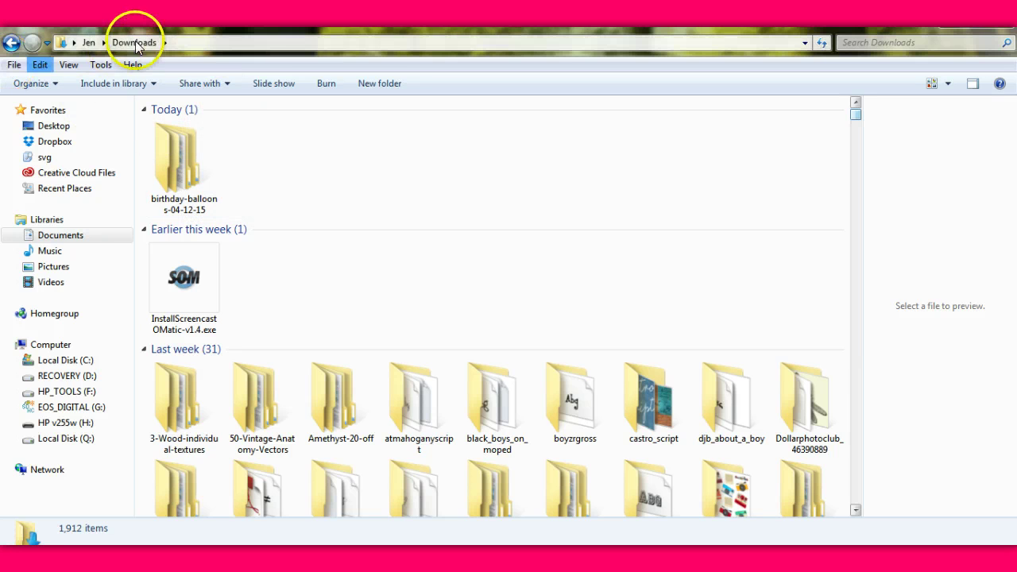
# Go up from Downloads to the user folder and open the FCM folder inside My Documents > Facebook.
pyautogui.click(89, 43)
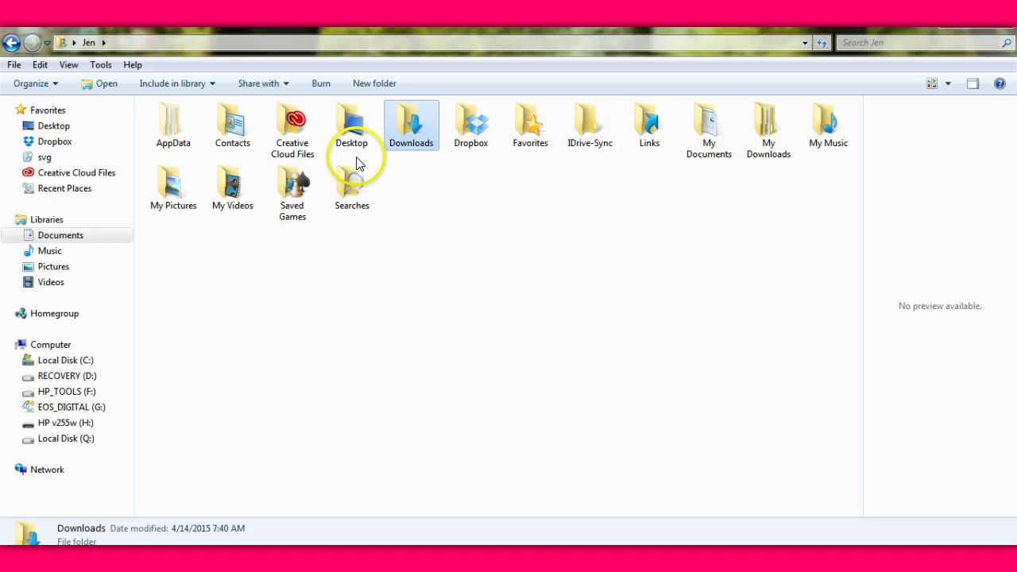
pyautogui.click(715, 144)
pyautogui.doubleClick(715, 145)
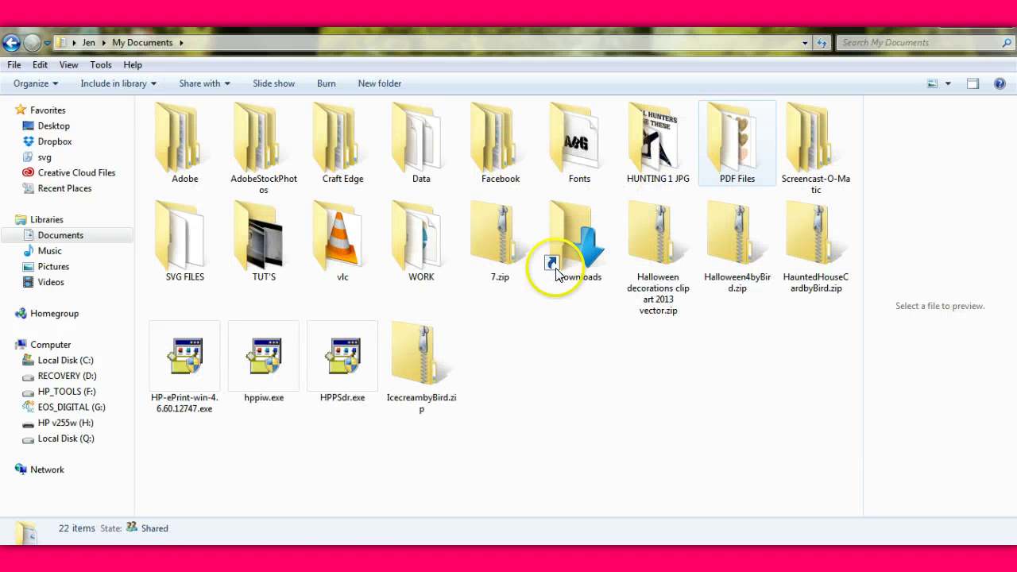
pyautogui.click(502, 159)
pyautogui.doubleClick(502, 159)
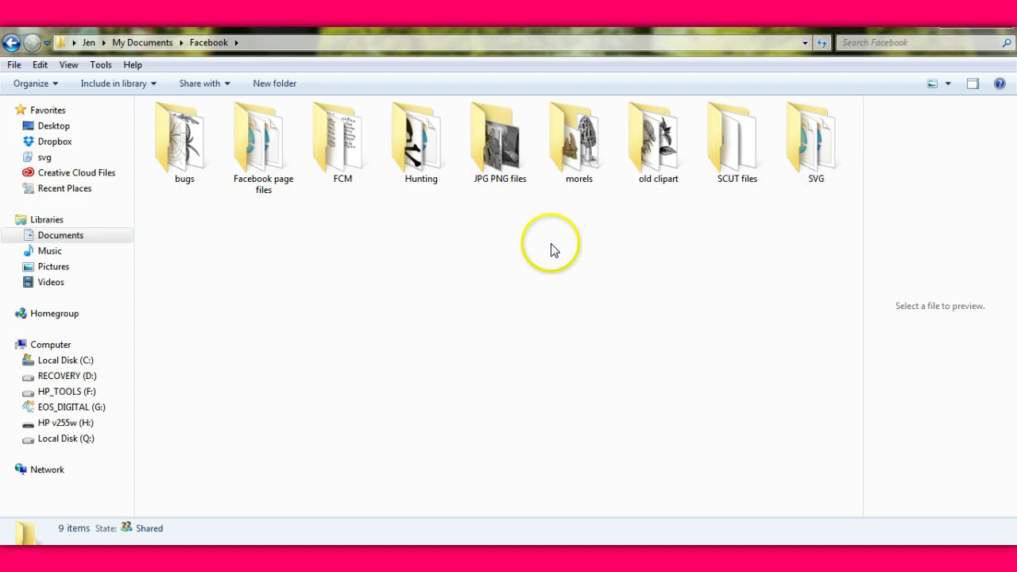
pyautogui.doubleClick(335, 170)
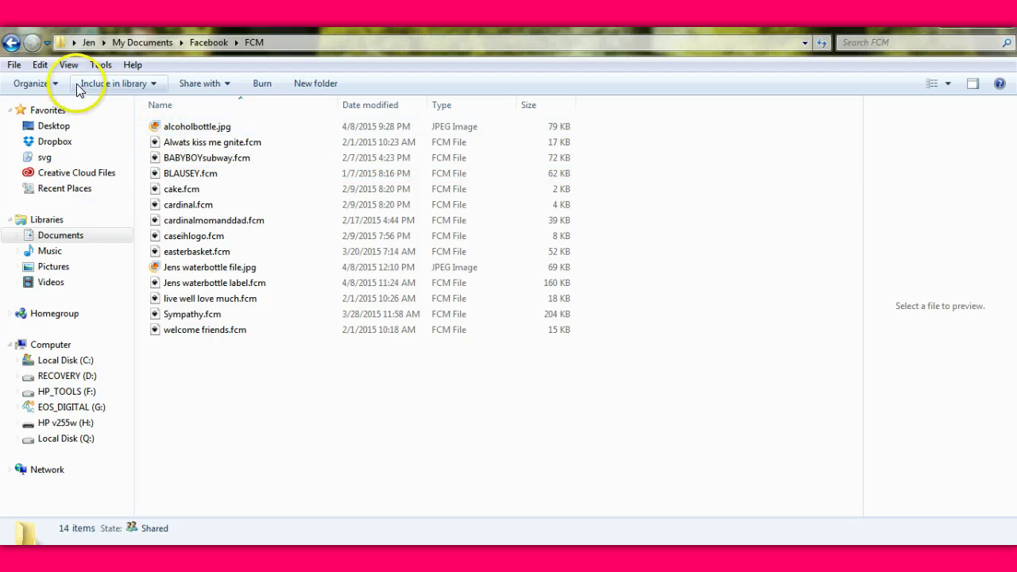
# Send a copy of collin.fcm from the HP v255w (H:) drive to the Documents folder.
pyautogui.click(58, 425)
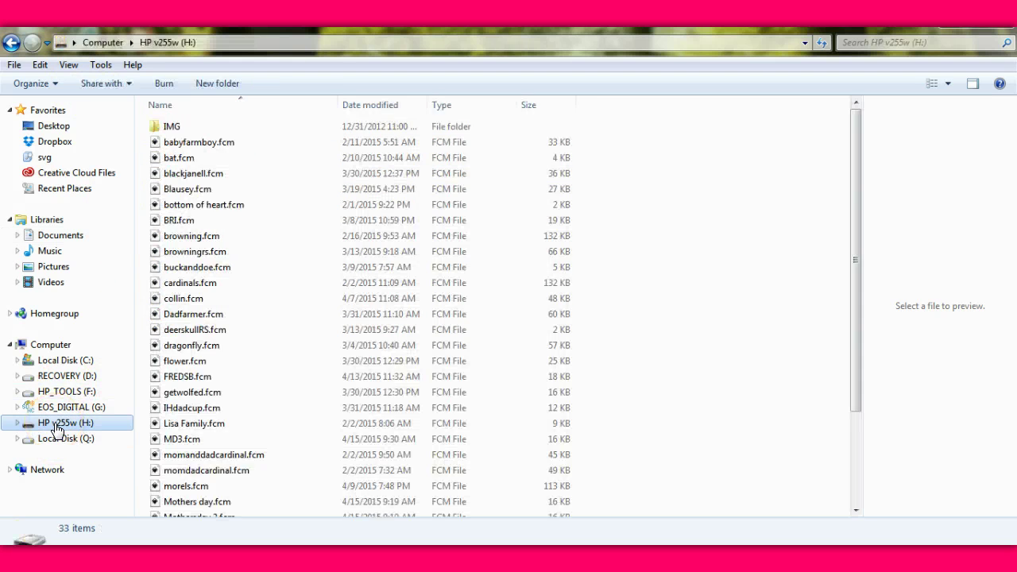
pyautogui.click(222, 299)
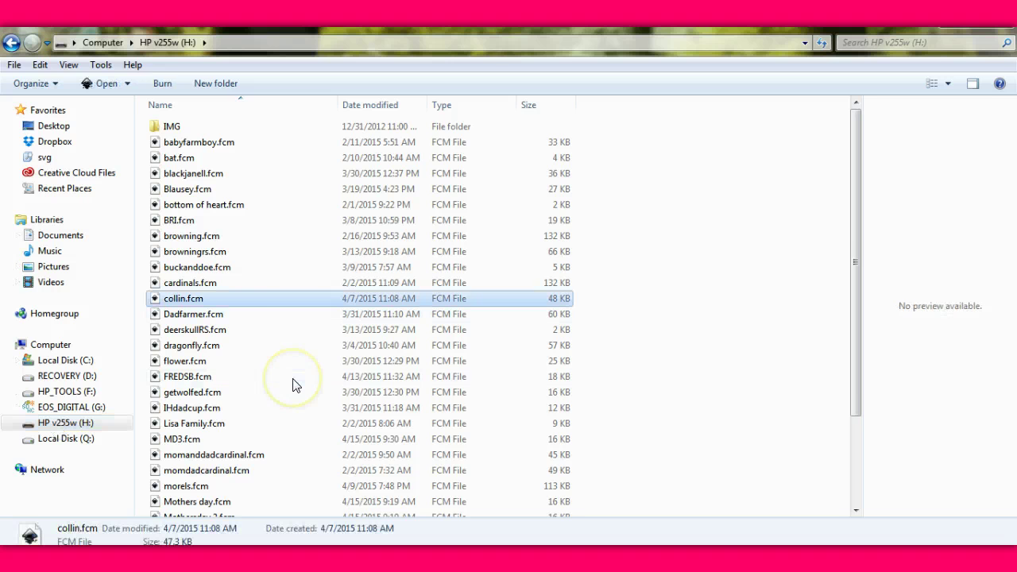
pyautogui.click(284, 302)
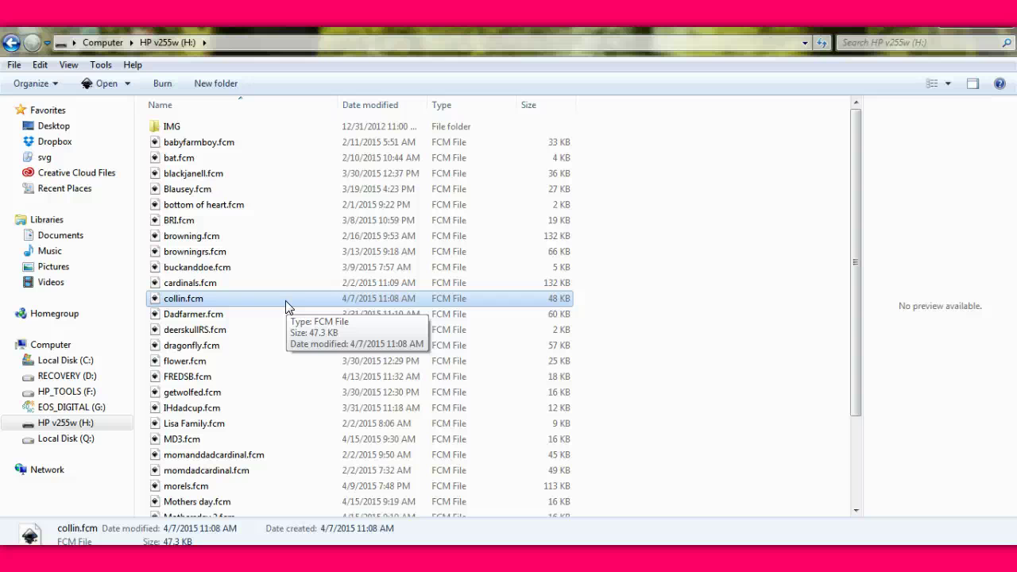
pyautogui.click(285, 302)
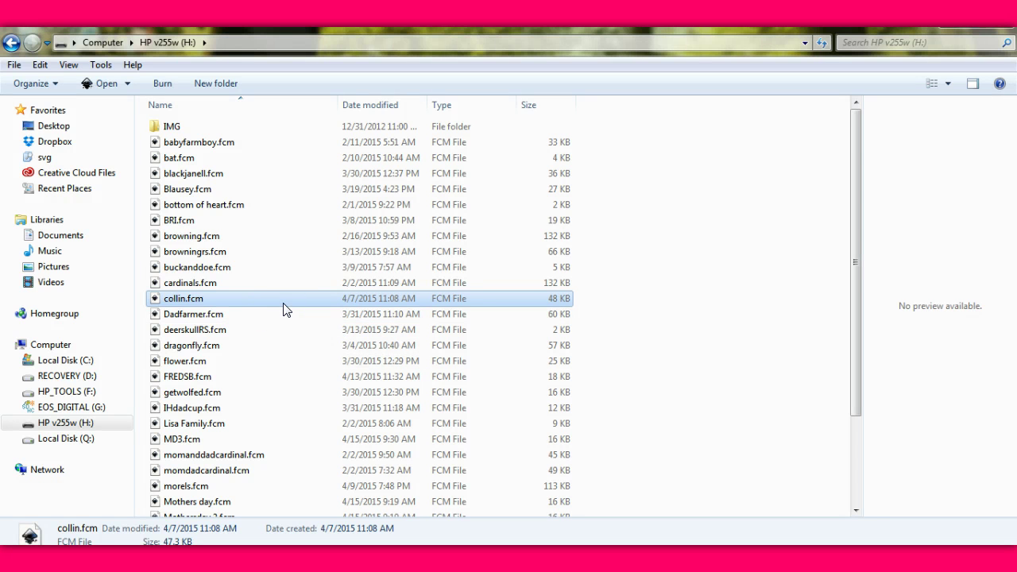
pyautogui.click(273, 295)
pyautogui.click(325, 304)
pyautogui.rightClick(326, 311)
pyautogui.moveTo(445, 433)
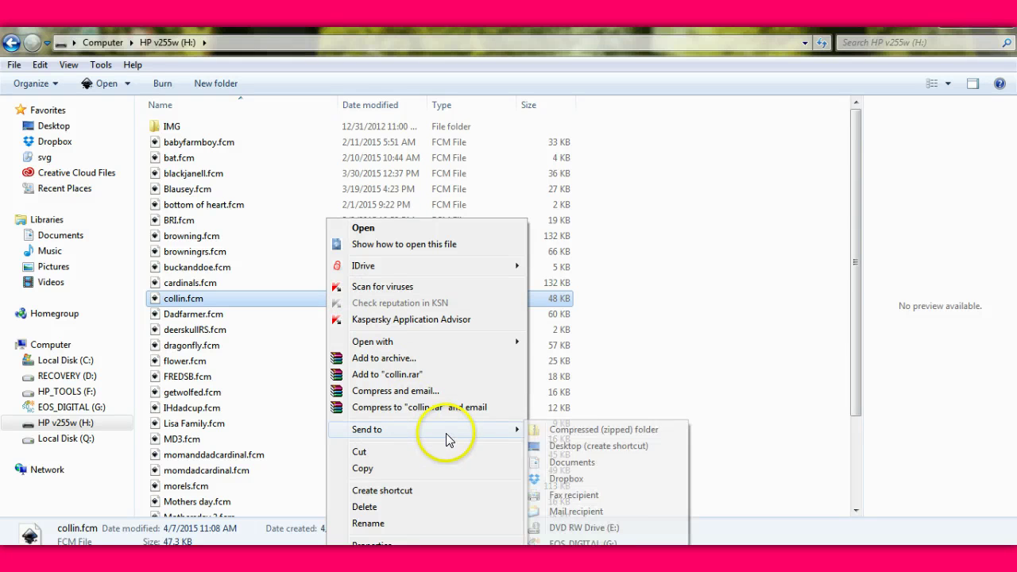
pyautogui.click(572, 463)
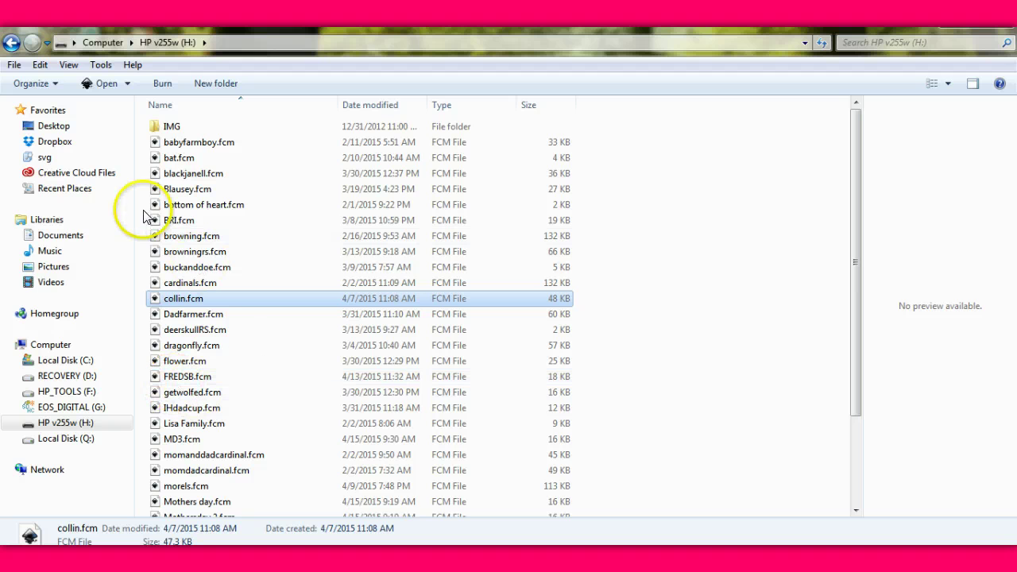
# Move collin.fcm from the Documents library into its Facebook folder.
pyautogui.click(64, 237)
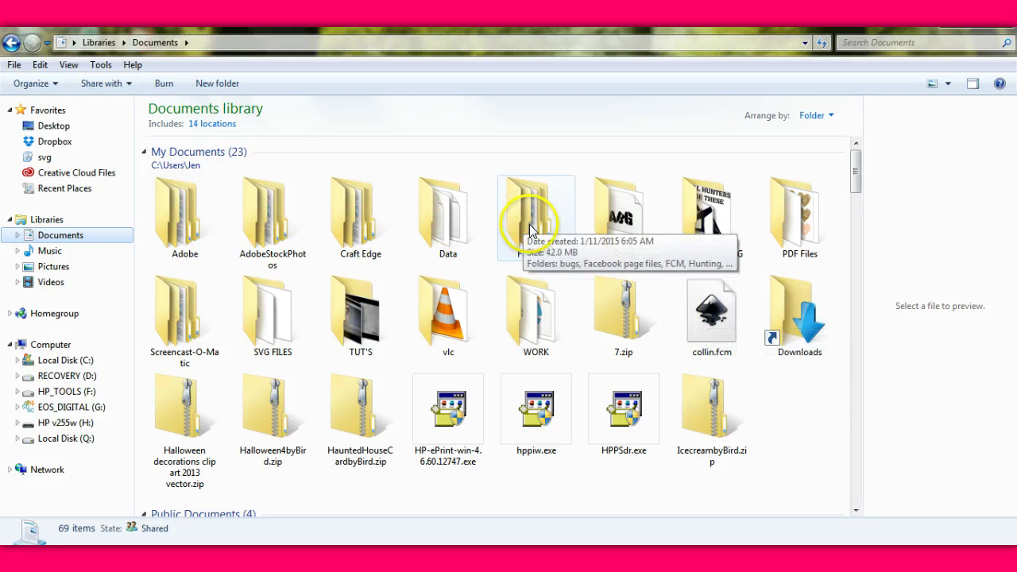
pyautogui.click(710, 326)
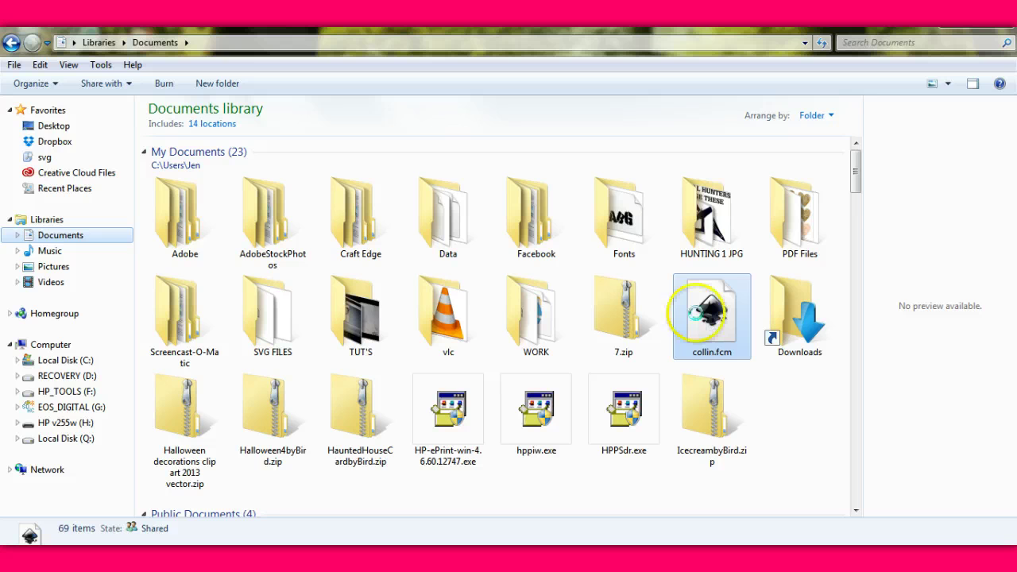
pyautogui.click(707, 328)
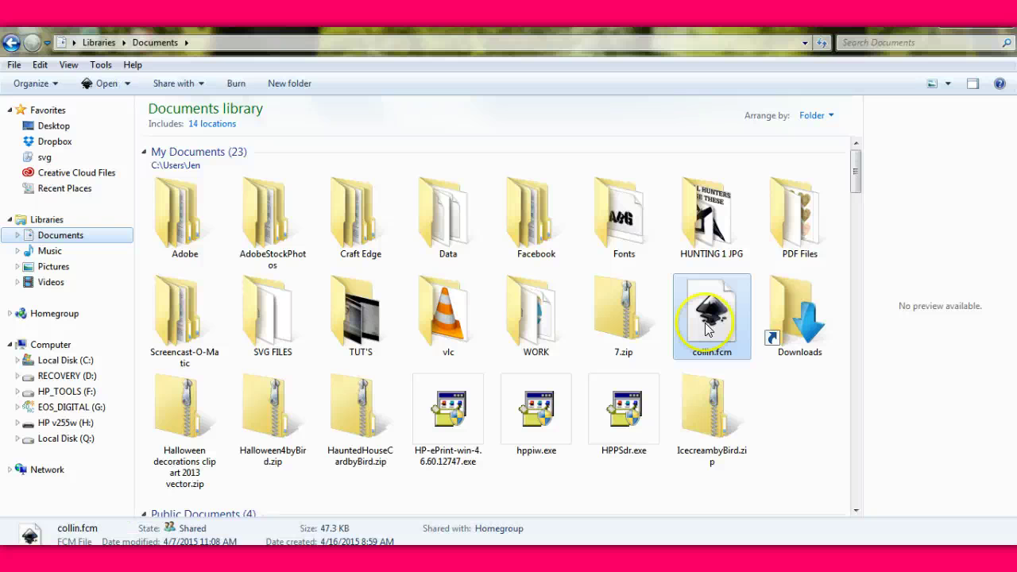
pyautogui.moveTo(707, 330); pyautogui.dragTo(538, 255)
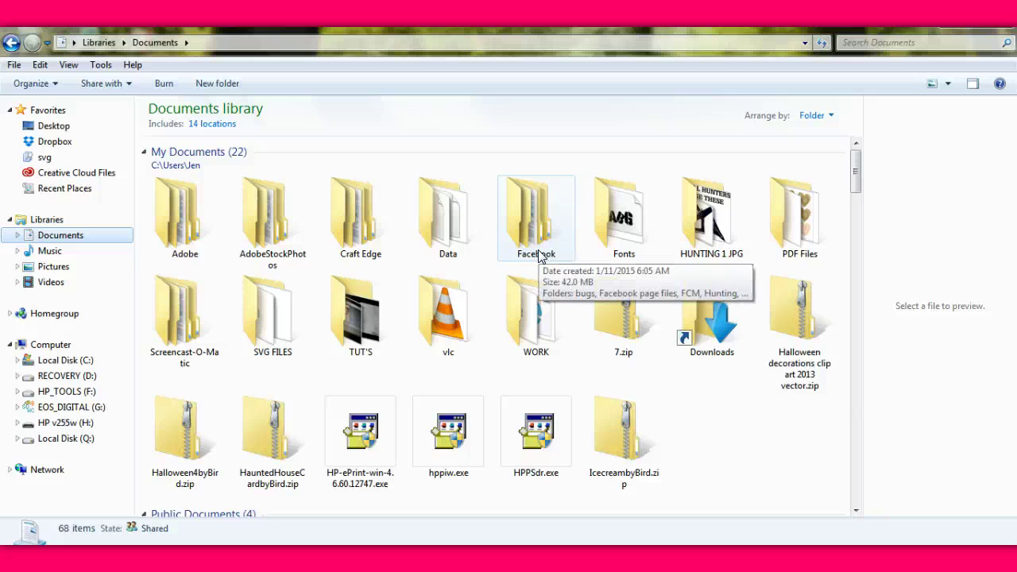
# Open the Facebook folder in the Documents library and locate the collin.fcm file there.
pyautogui.click(538, 254)
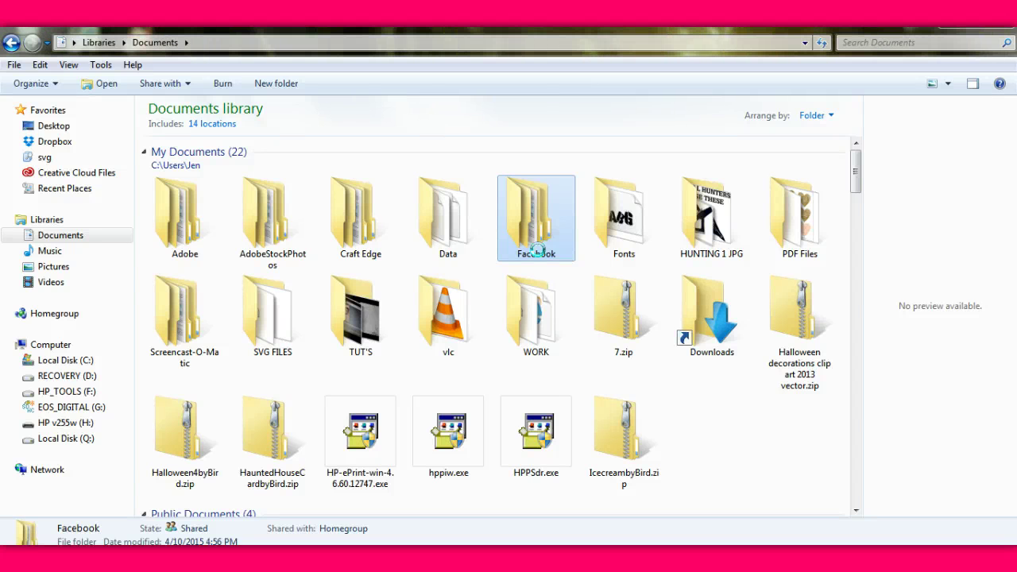
pyautogui.doubleClick(538, 251)
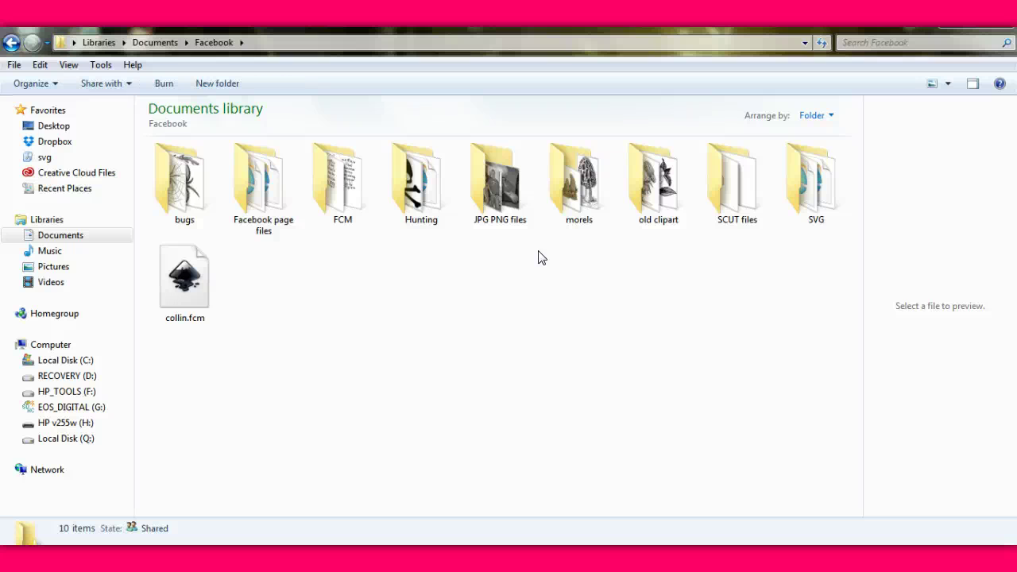
pyautogui.click(189, 286)
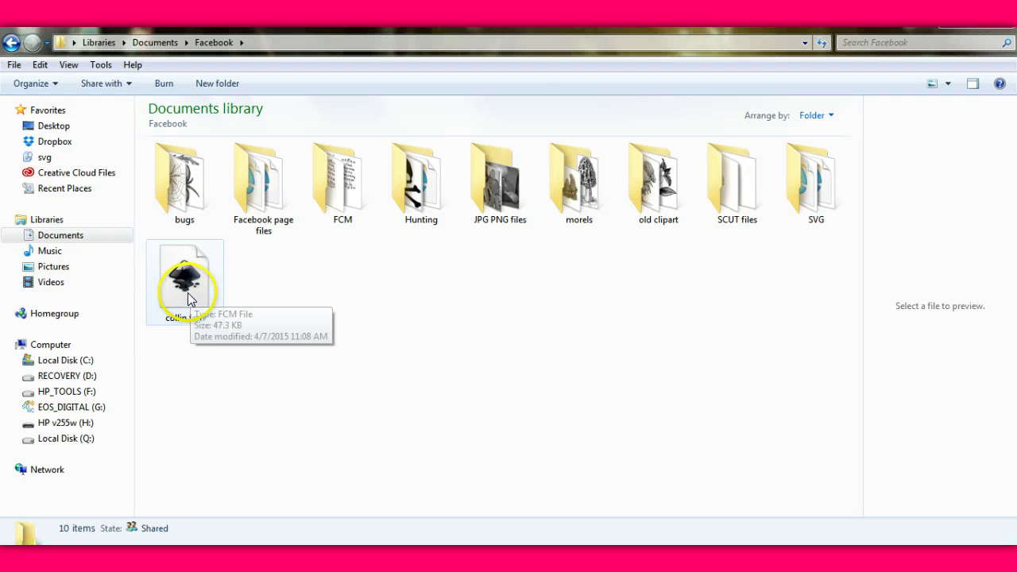
# Move collin.fcm from the Facebook folder into its FCM subfolder and refresh the folder view.
pyautogui.click(191, 299)
pyautogui.moveTo(191, 298); pyautogui.dragTo(339, 211)
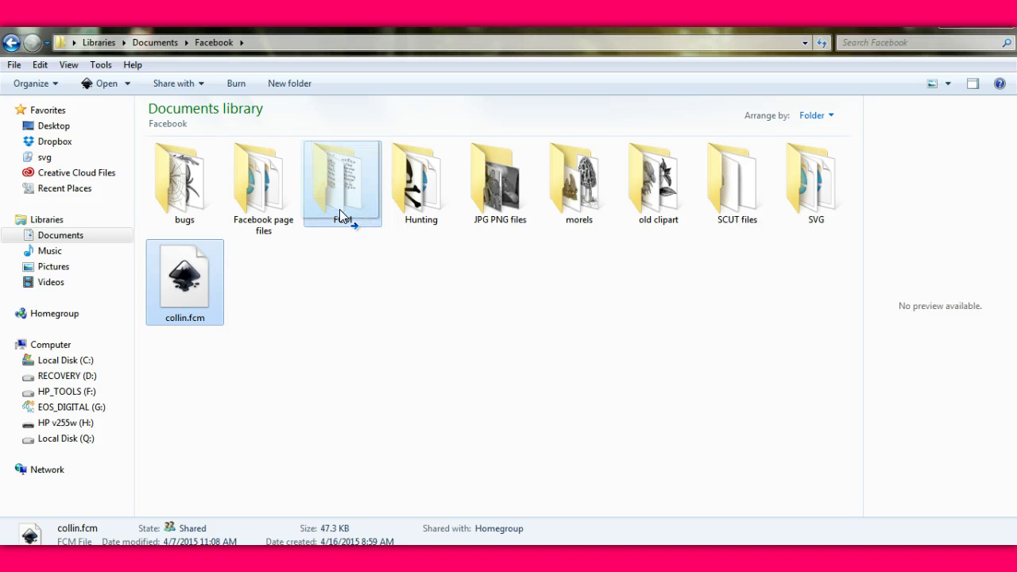
pyautogui.moveTo(339, 209); pyautogui.dragTo(339, 210)
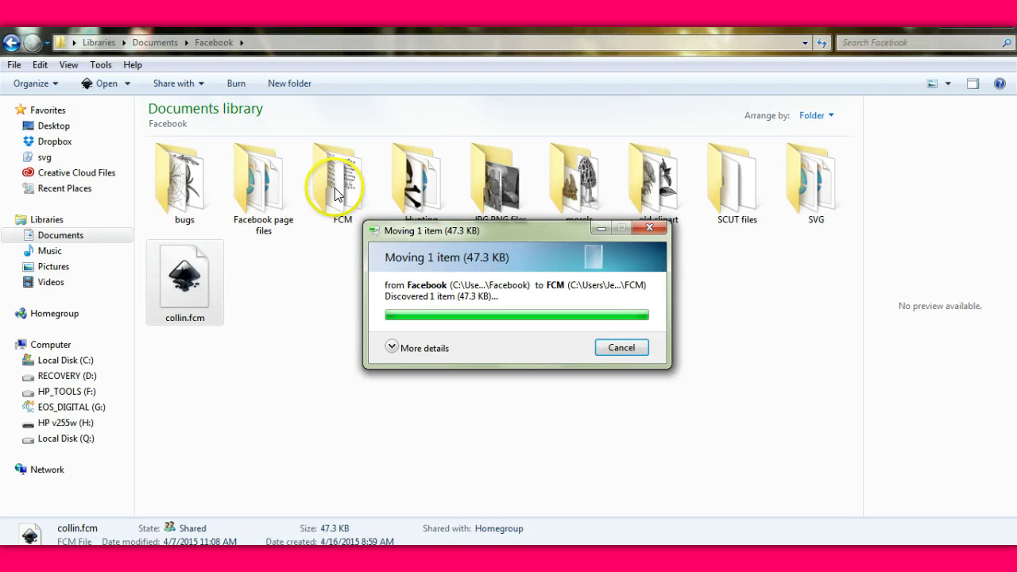
pyautogui.click(824, 47)
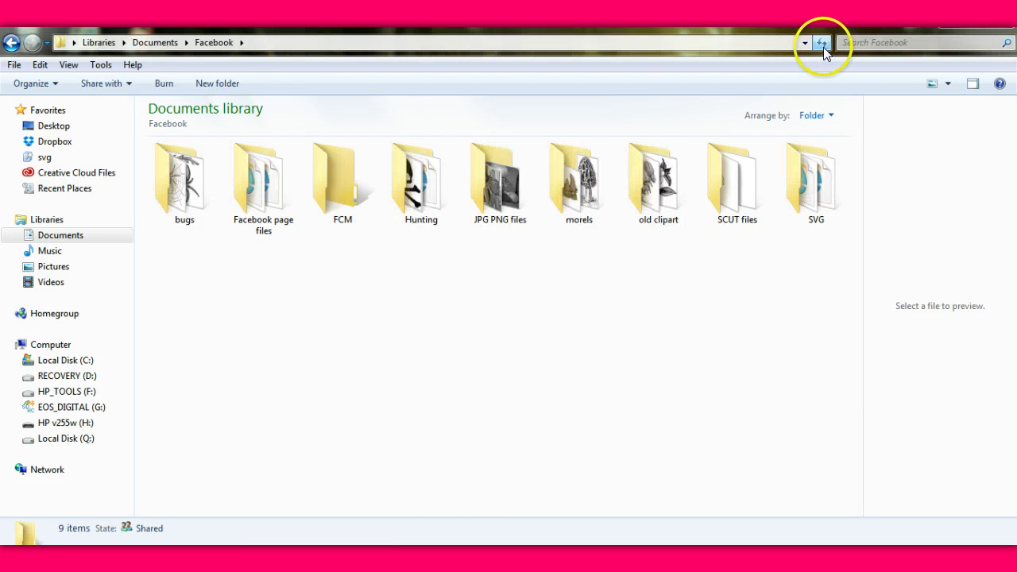
# Open the FCM folder to check its files for collin.fcm, and return to the Facebook folder.
pyautogui.click(330, 189)
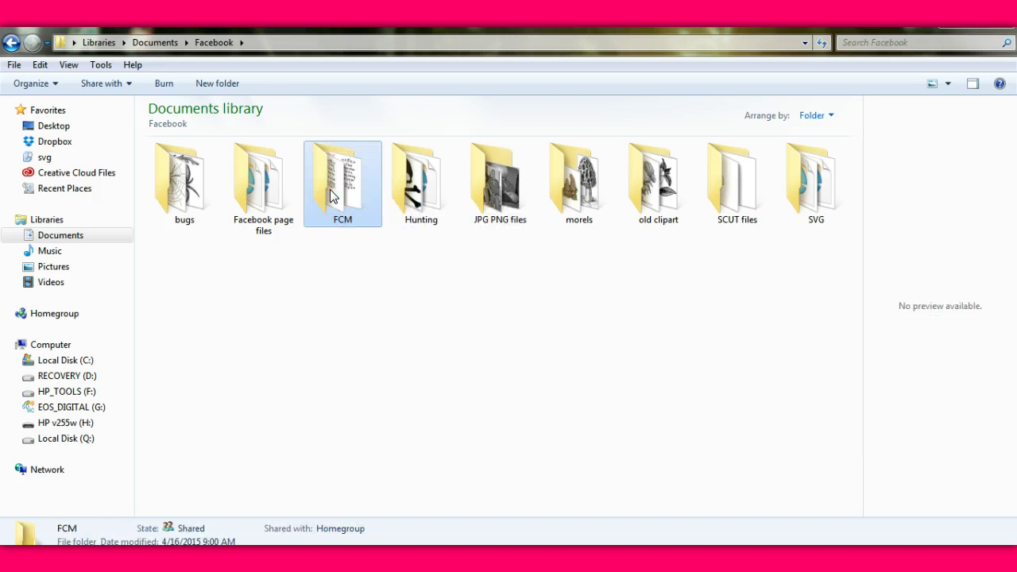
pyautogui.doubleClick(330, 189)
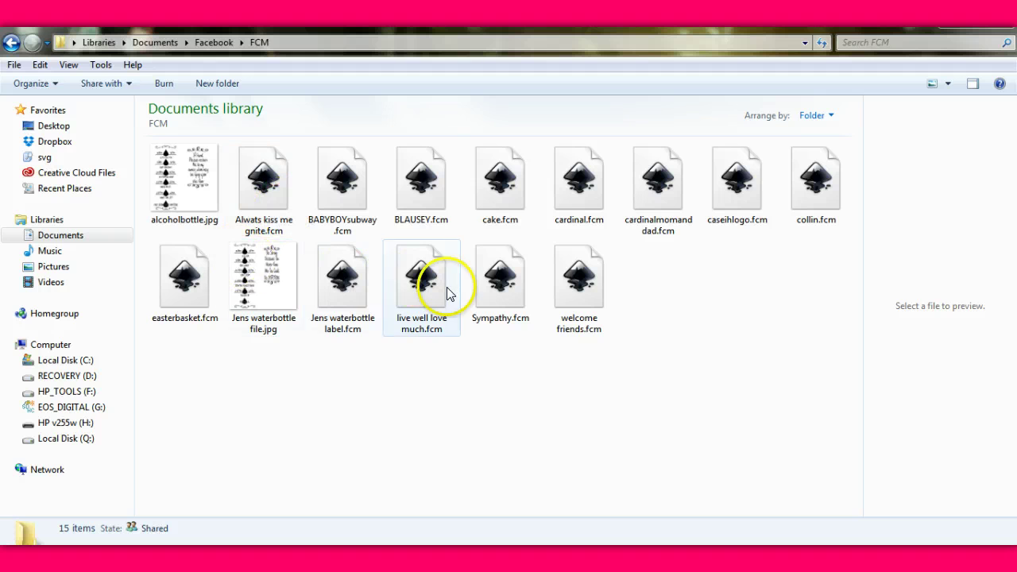
pyautogui.press('BackSpace')
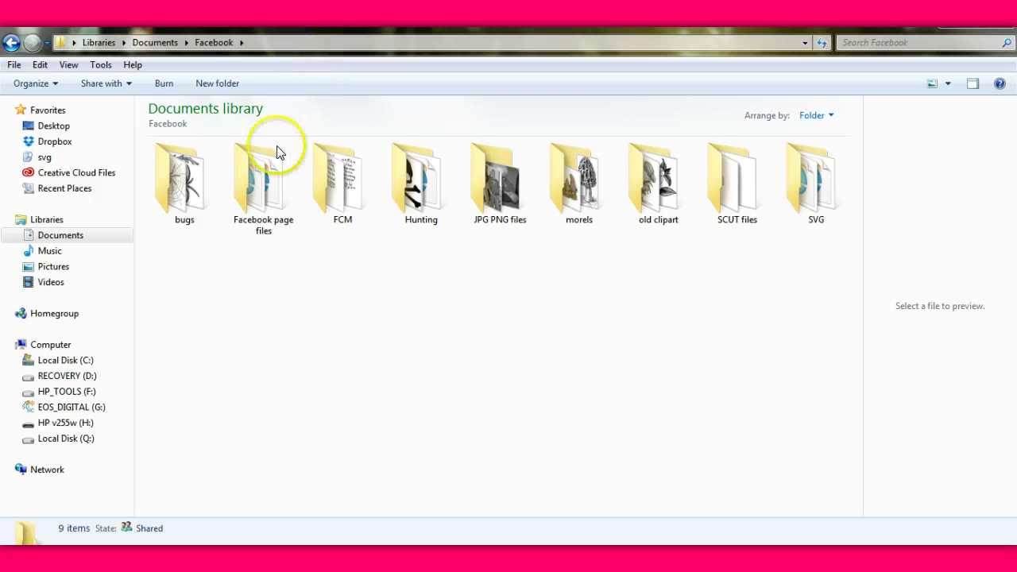
# Look through the whole list of FCM files on the HP v255w (H:) drive.
pyautogui.click(56, 425)
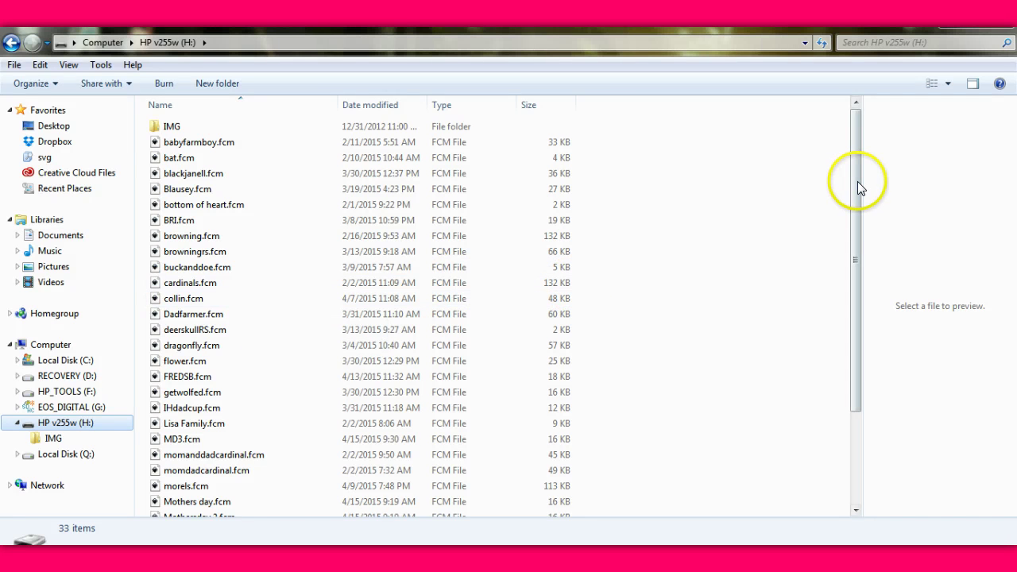
pyautogui.moveTo(857, 187); pyautogui.dragTo(855, 295)
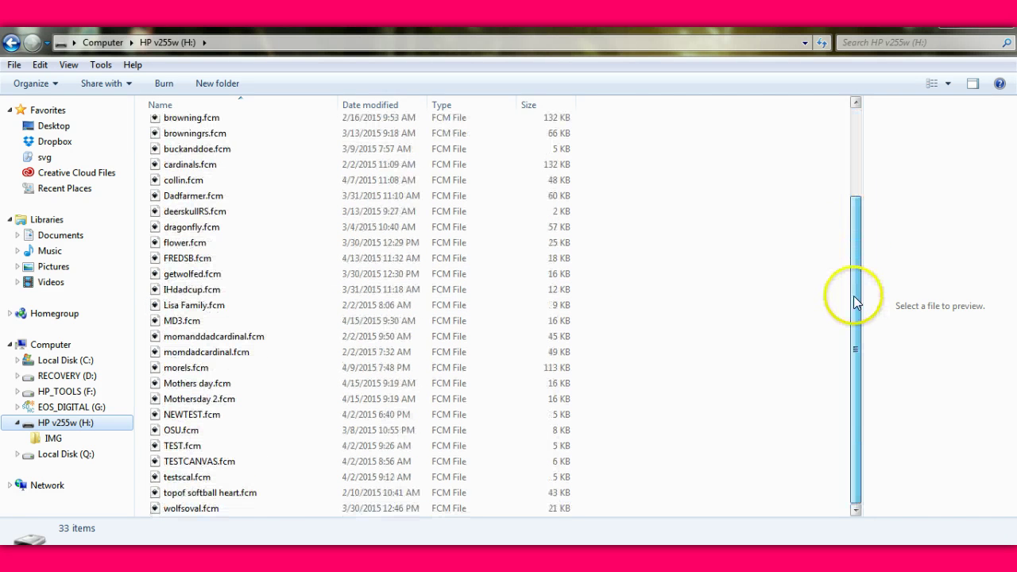
pyautogui.moveTo(863, 215); pyautogui.dragTo(863, 132)
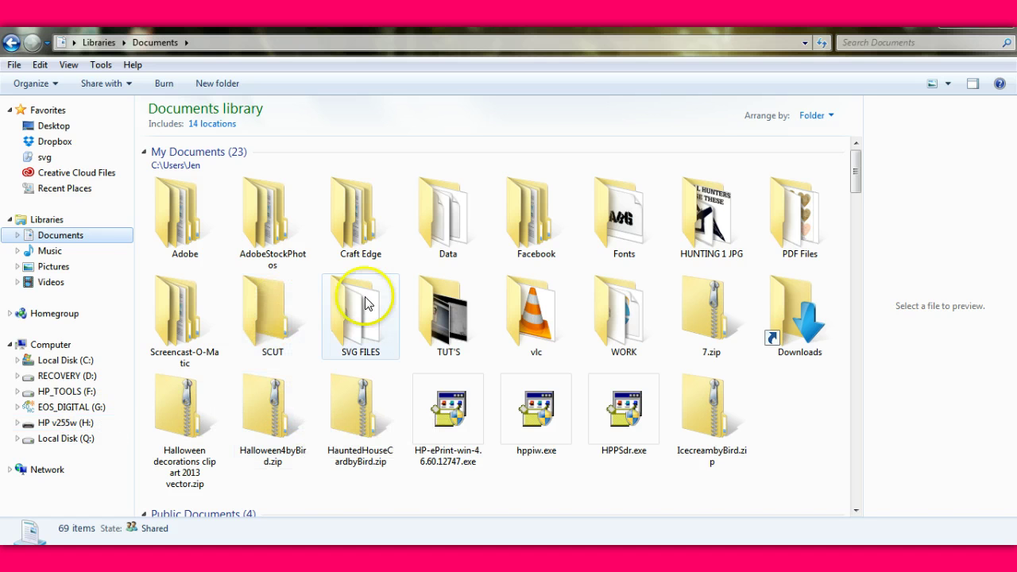
# Open the SCUT files folder inside the Facebook folder of the Documents library and look at its cutting files.
pyautogui.click(540, 253)
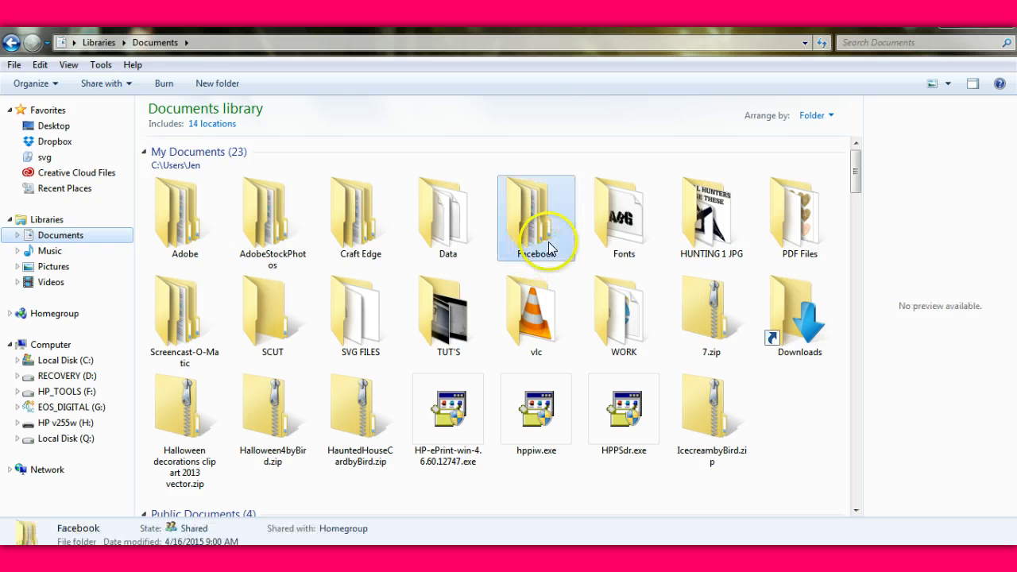
pyautogui.doubleClick(550, 248)
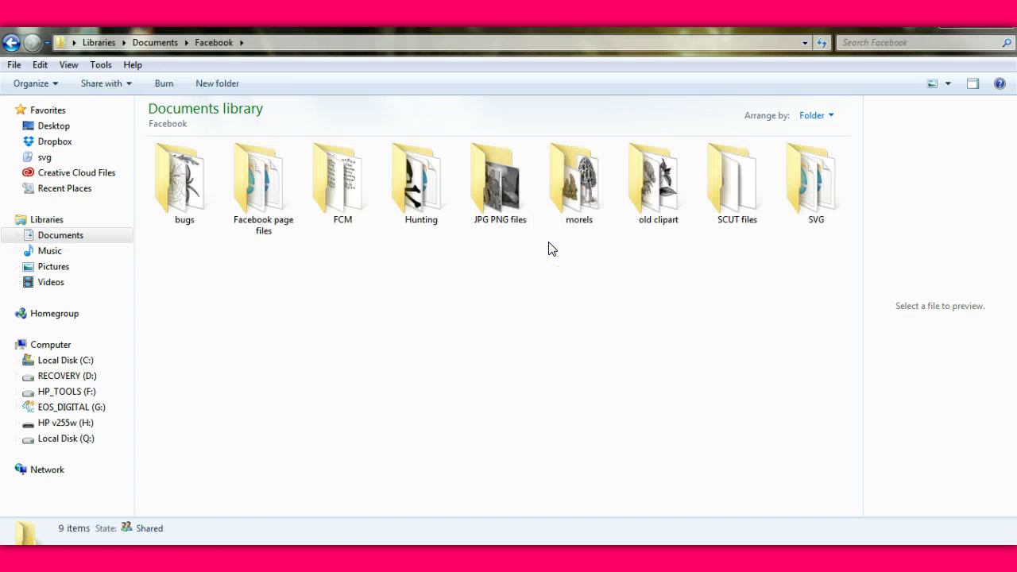
pyautogui.click(736, 193)
pyautogui.doubleClick(736, 193)
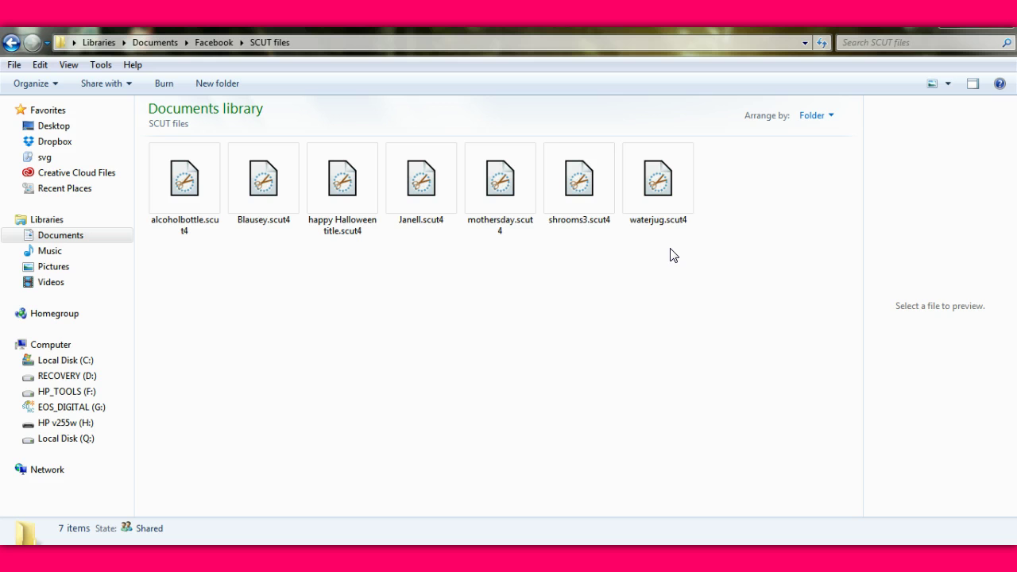
pyautogui.click(666, 224)
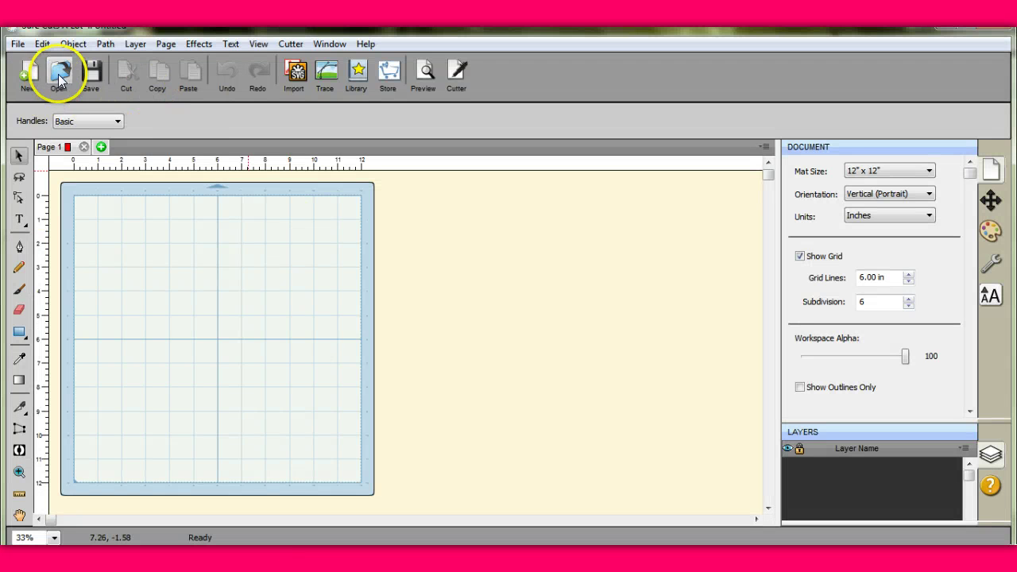
# Call up the Open command in Sure Cuts A Lot, and select the Downloads shortcut in the Documents library in Windows Explorer.
pyautogui.click(58, 74)
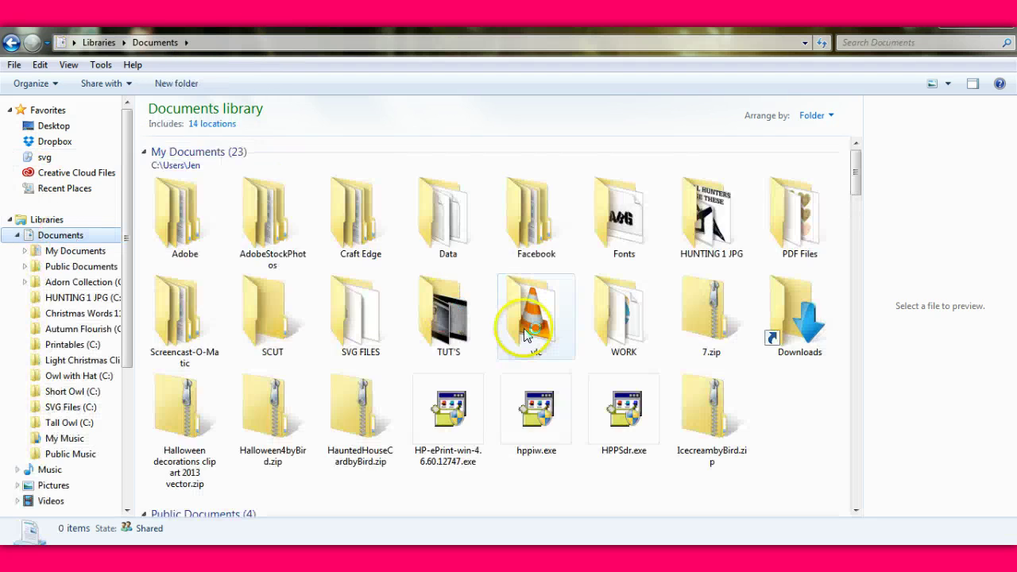
pyautogui.click(785, 305)
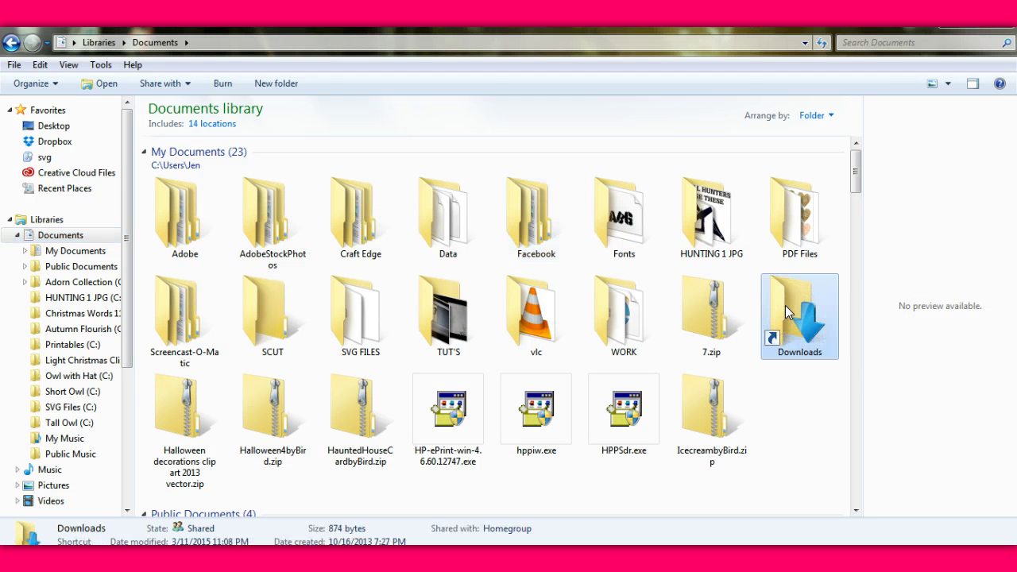